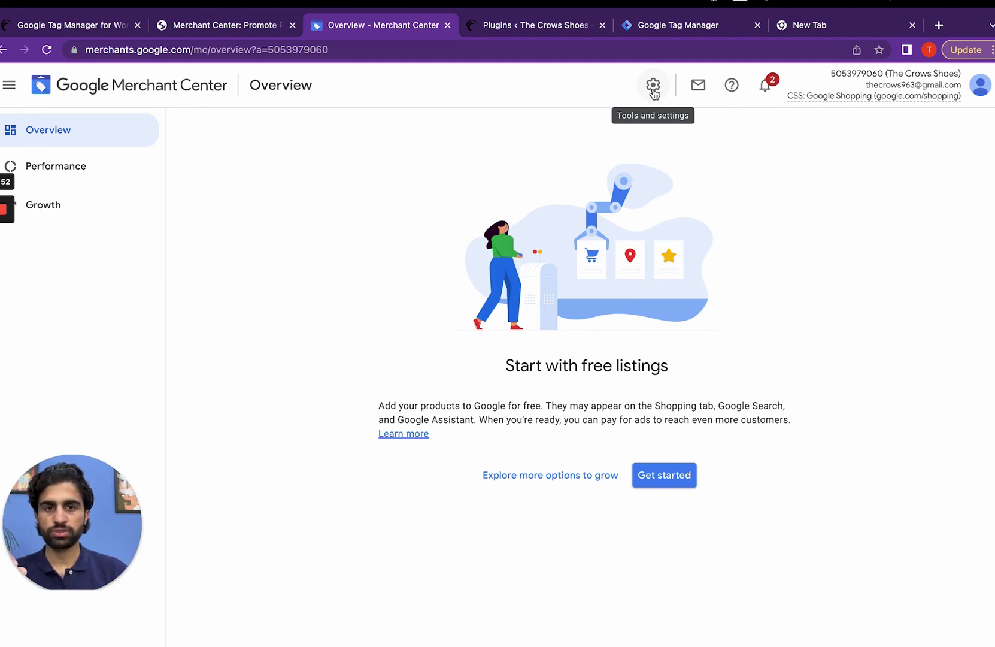
# Step: Bring up Business information's Website settings to see thecrowsshoes.com's unverified status and verification methods
pyautogui.click(654, 91)
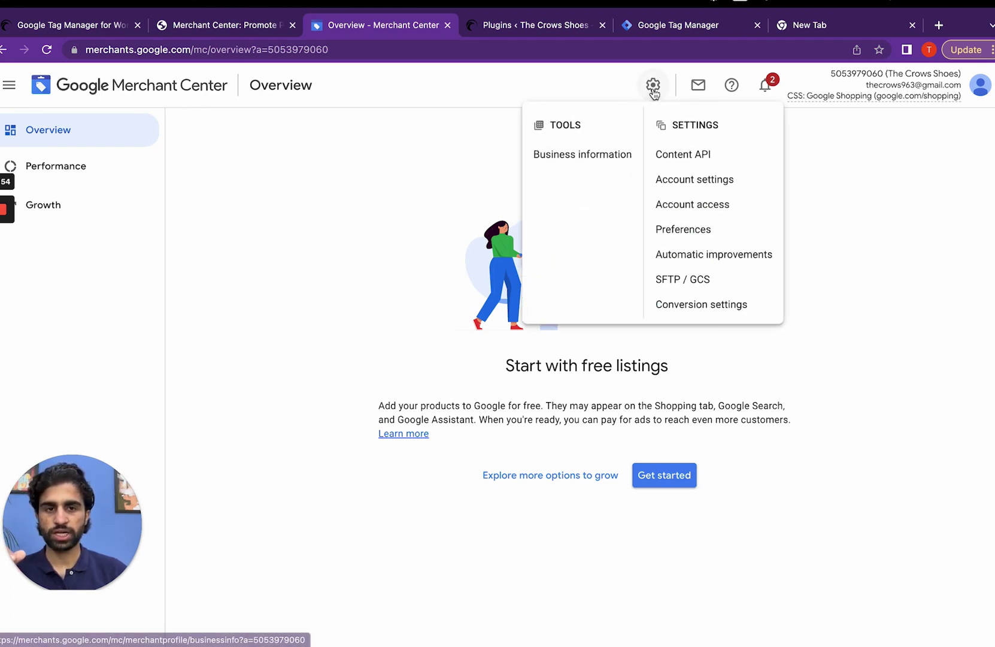
pyautogui.click(593, 159)
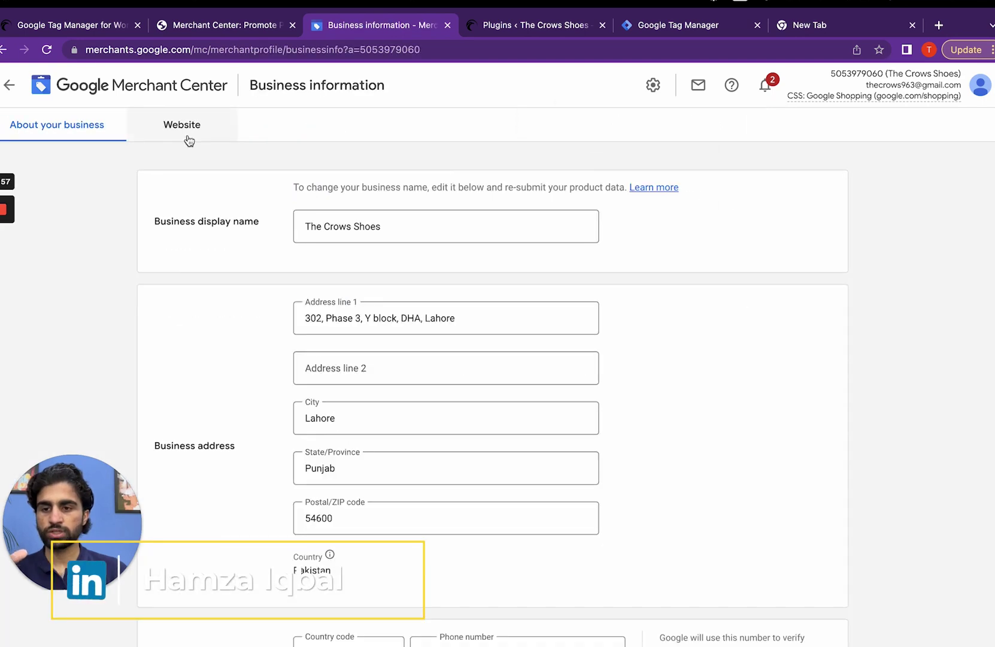
pyautogui.click(185, 128)
pyautogui.scroll(-4, 630, 410)
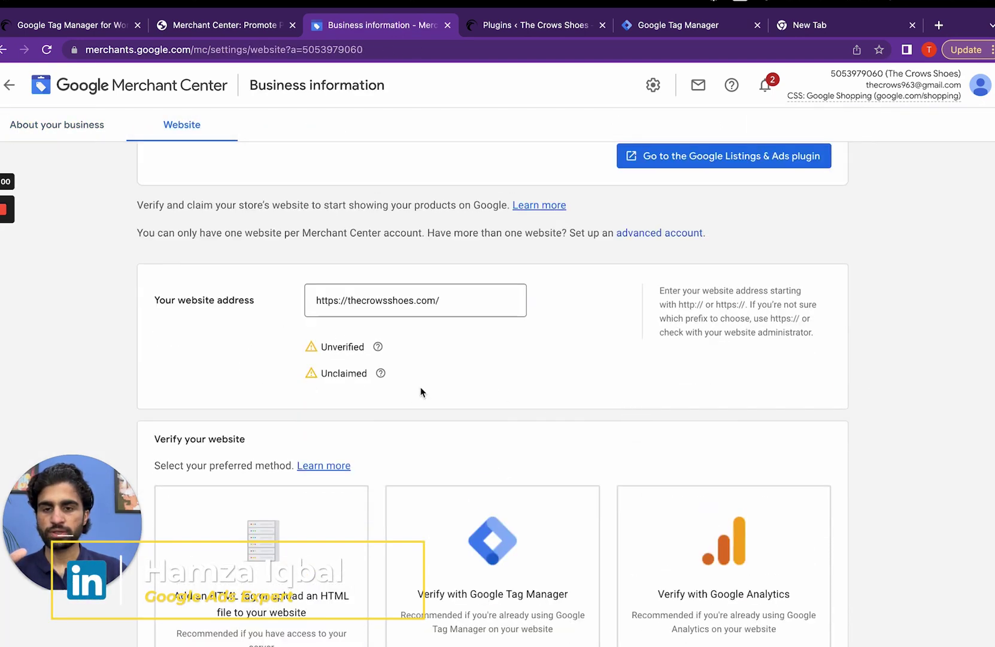
pyautogui.scroll(-2, 421, 392)
pyautogui.click(267, 382)
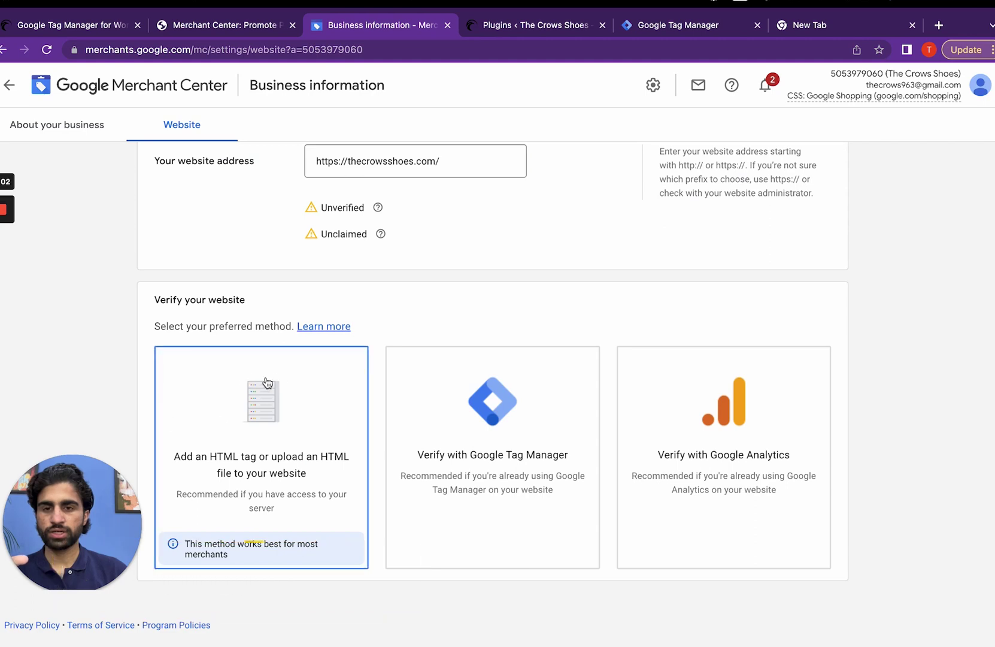
pyautogui.scroll(1, 166, 260)
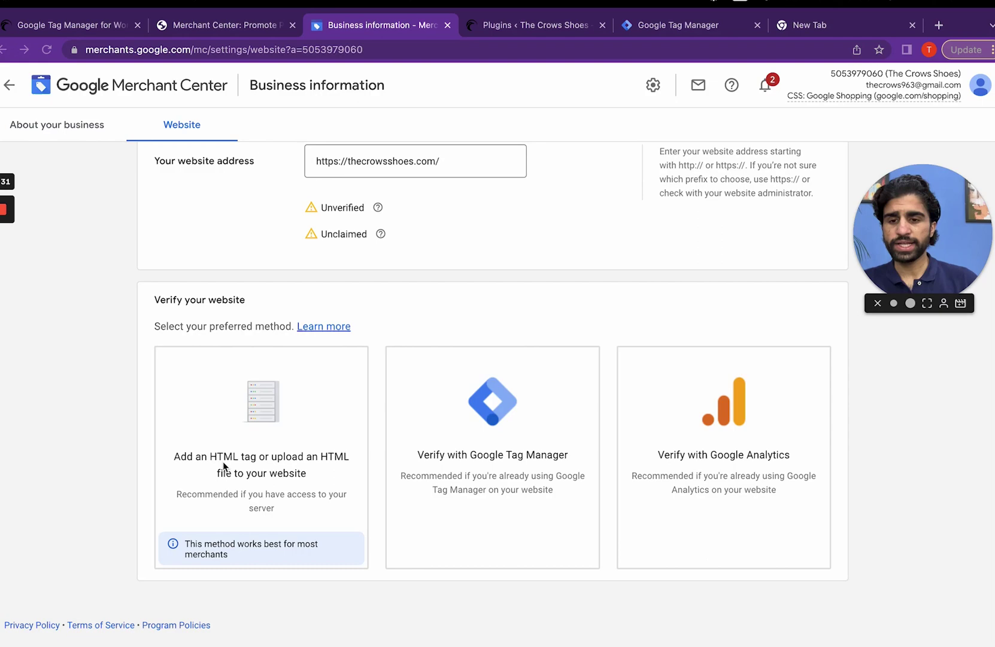
# Step: Choose the 'Add an HTML tag' method and copy the google-site-verification meta tag
pyautogui.press('Tab')
pyautogui.click(268, 465)
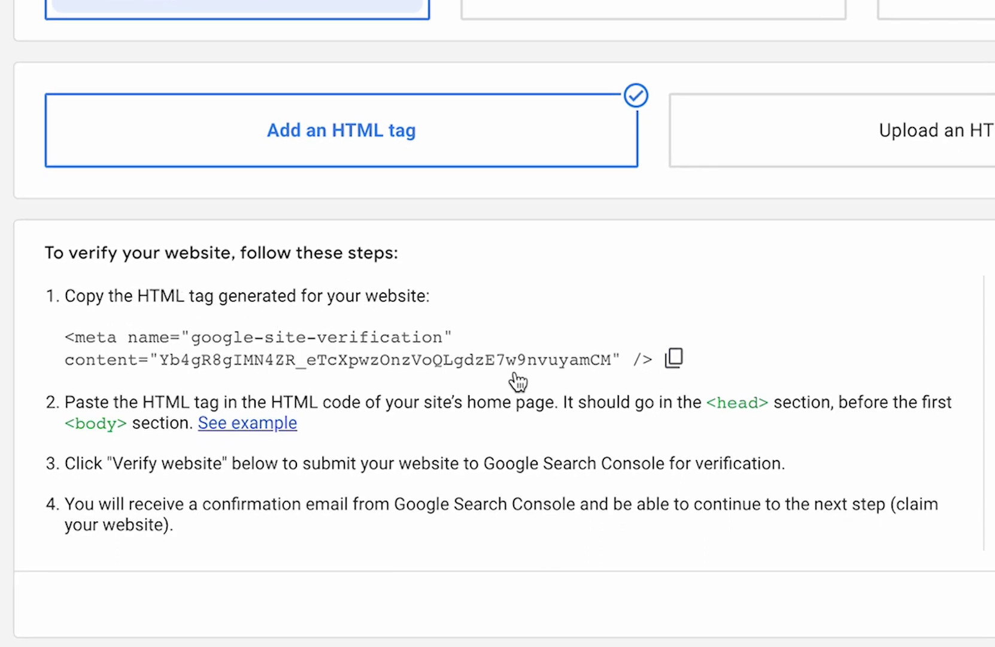
pyautogui.click(675, 358)
# Step: Copy the meta tag again and go to WordPress's Theme File Editor
pyautogui.click(674, 361)
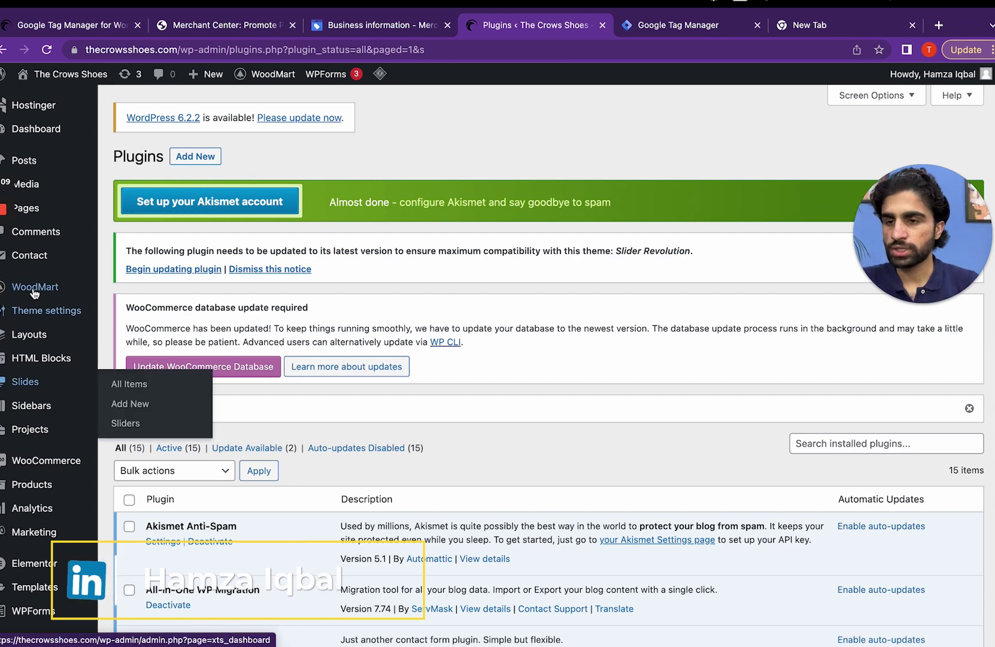
pyautogui.scroll(-1, 43, 375)
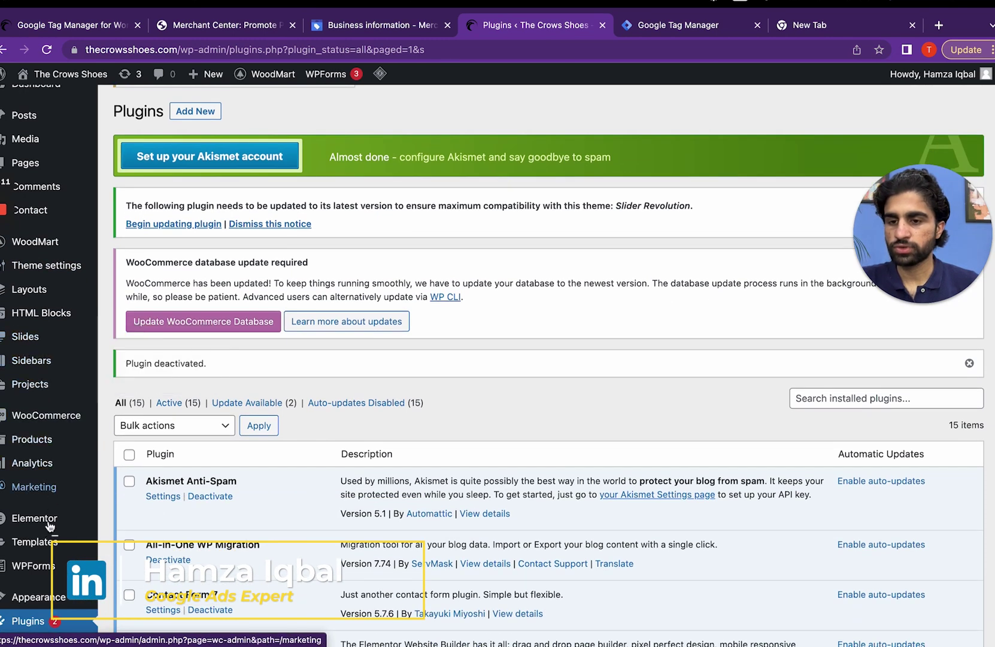
pyautogui.scroll(1, 43, 486)
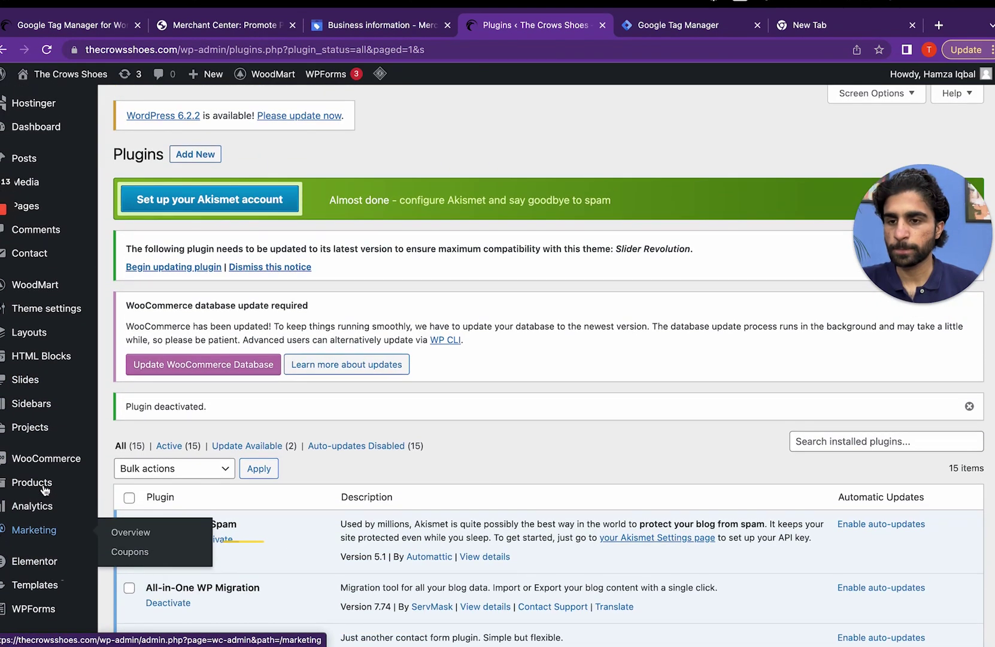
pyautogui.scroll(-3, 37, 353)
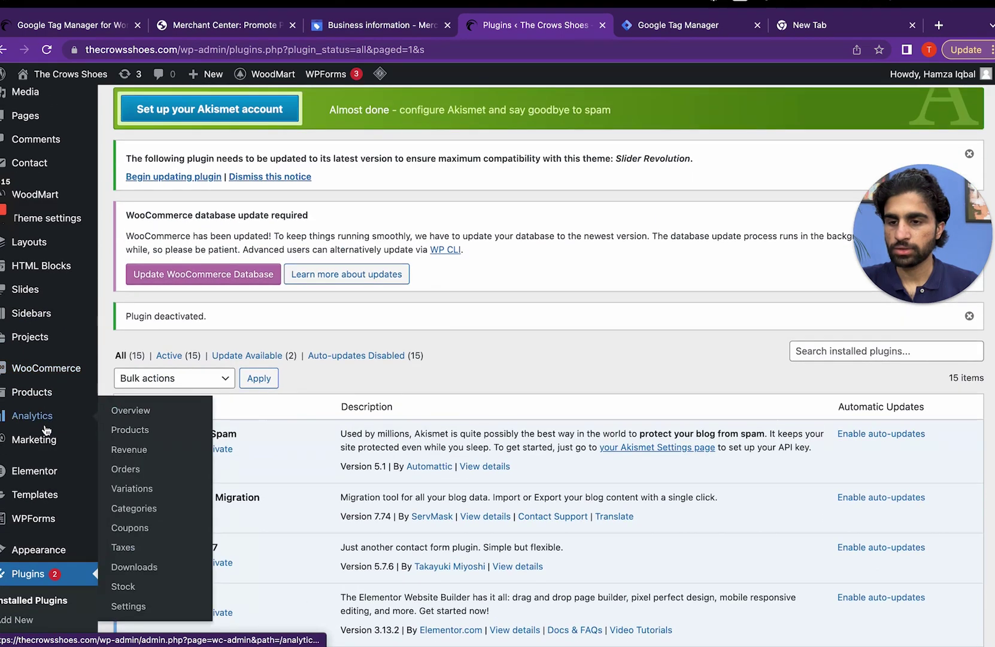
pyautogui.moveTo(56, 552)
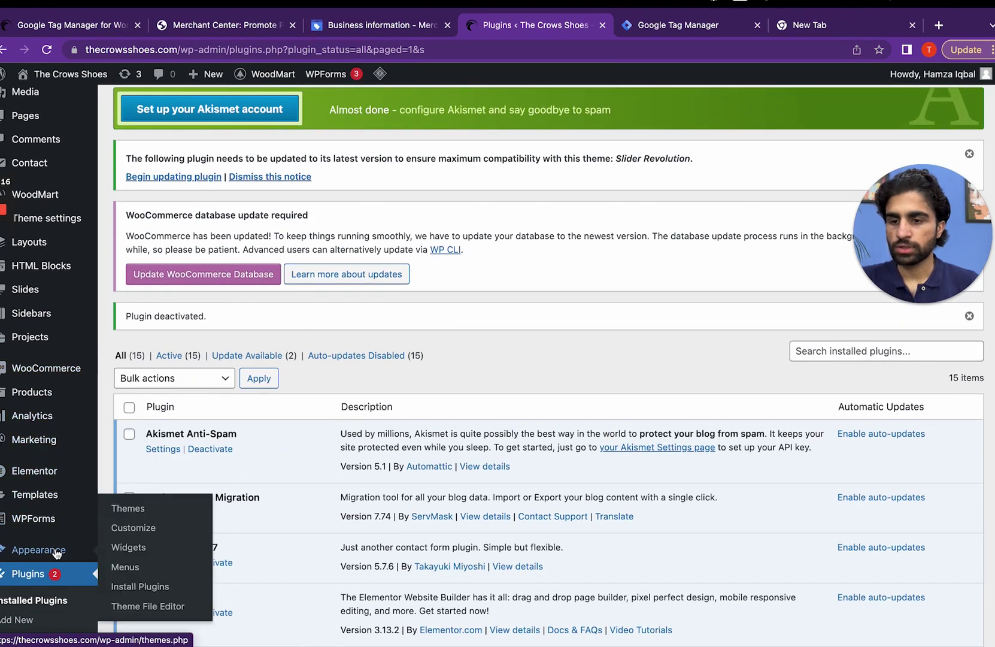
pyautogui.click(135, 607)
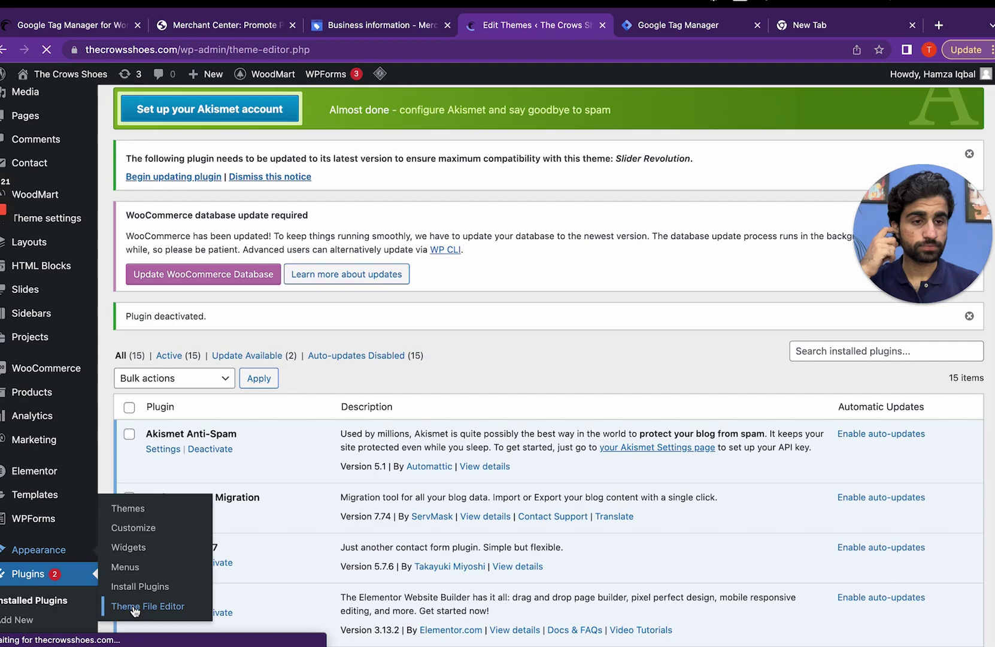
# Step: Paste the meta tag on a new line after <head> in WoodMart's header.php
pyautogui.scroll(-3, 870, 548)
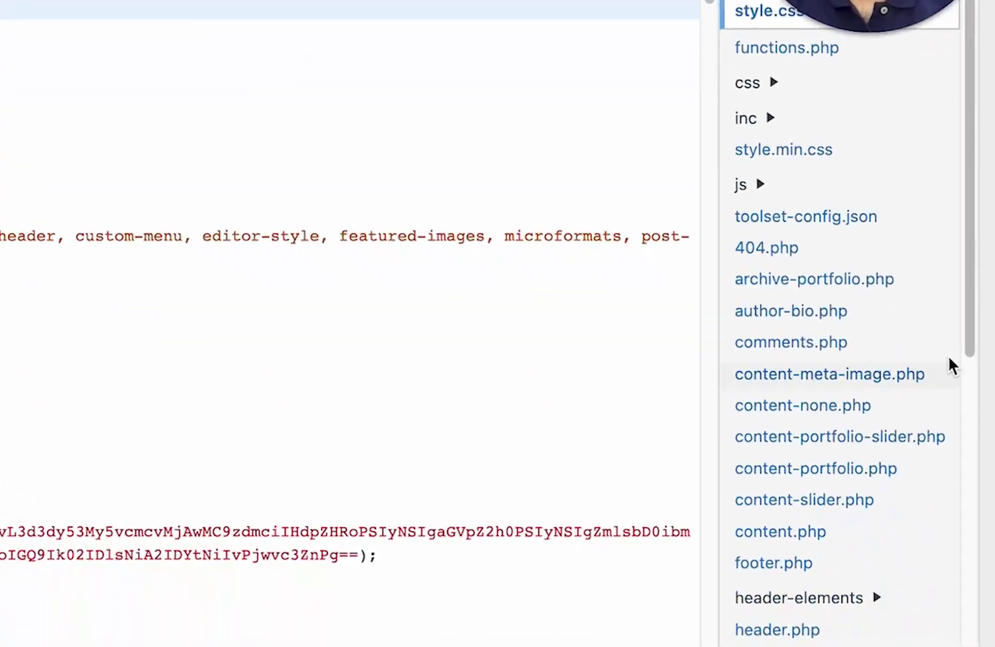
pyautogui.scroll(-5, 922, 303)
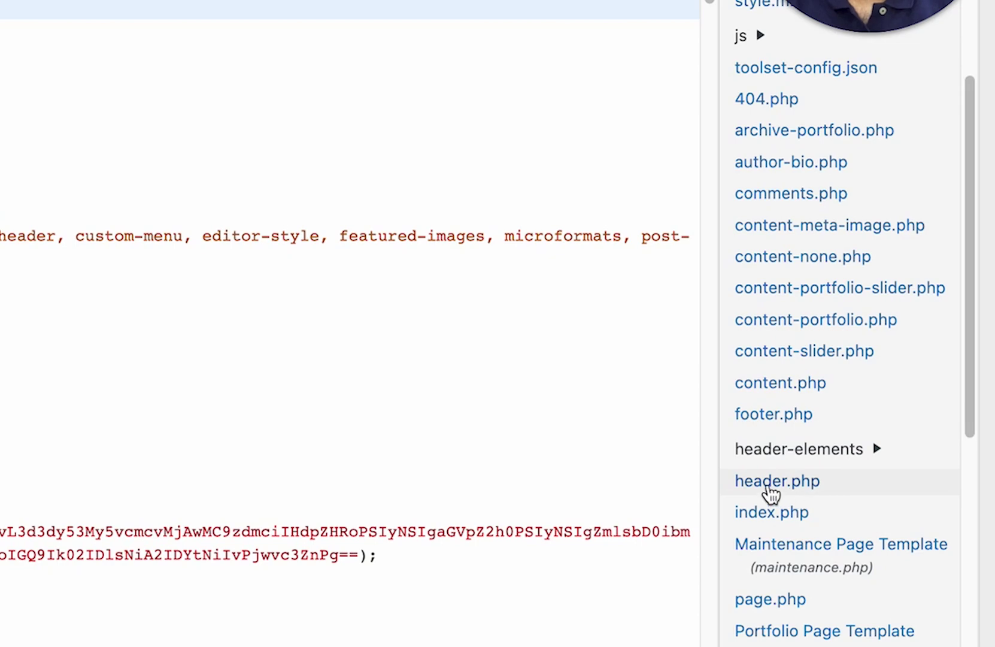
pyautogui.click(770, 494)
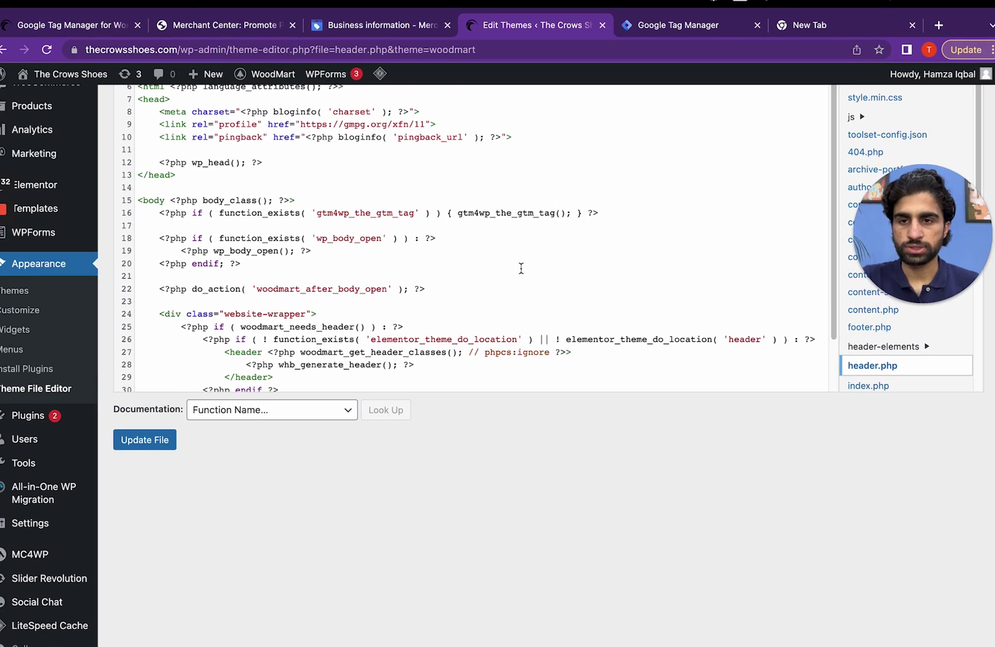
pyautogui.scroll(2, 521, 268)
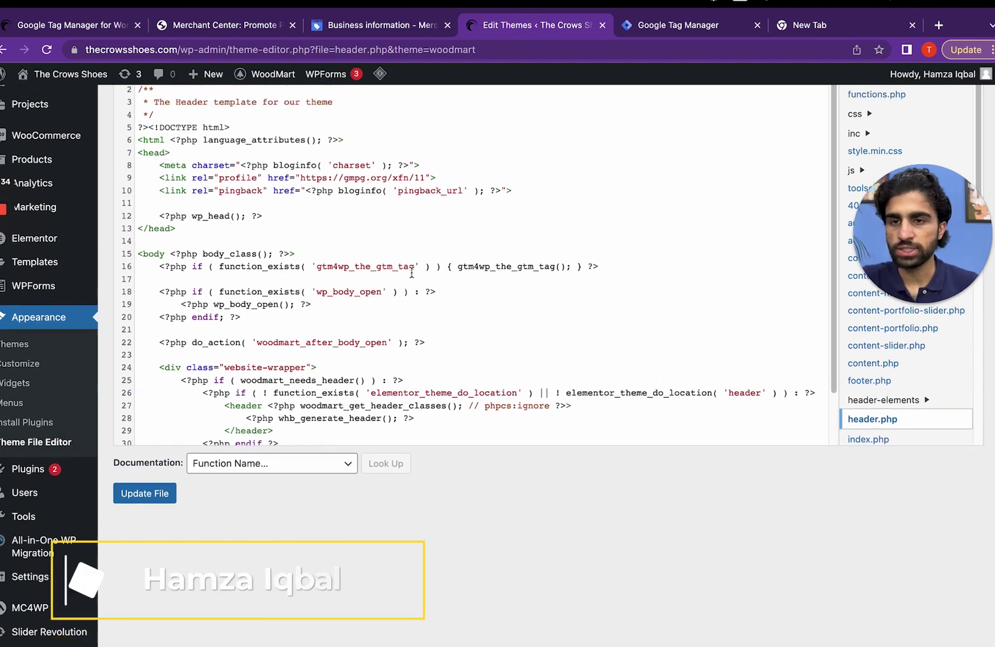
pyautogui.scroll(2, 411, 273)
pyautogui.click(179, 198)
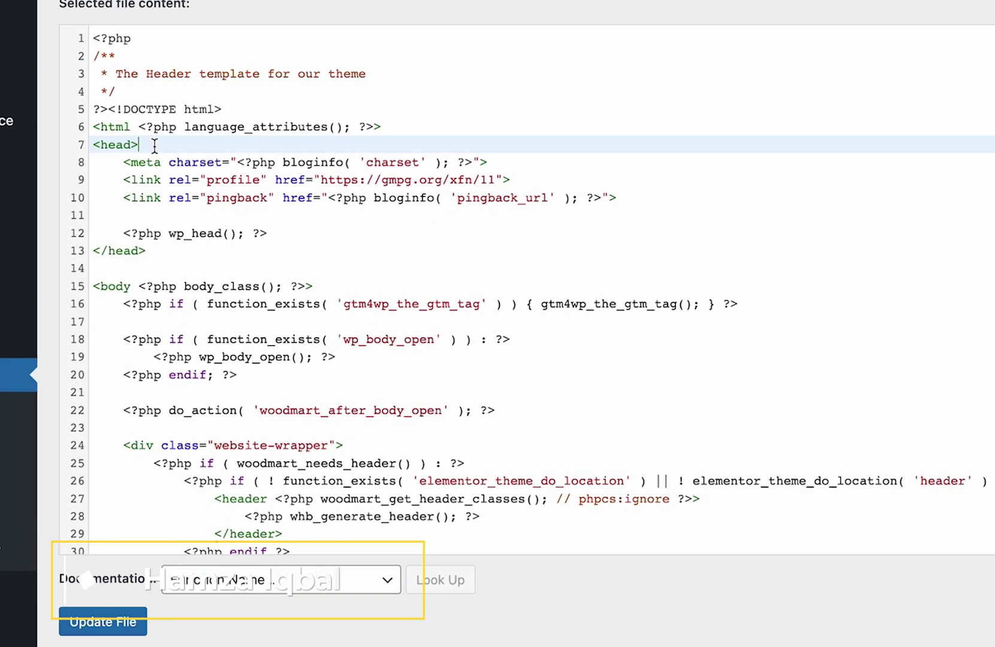
pyautogui.press('Return')
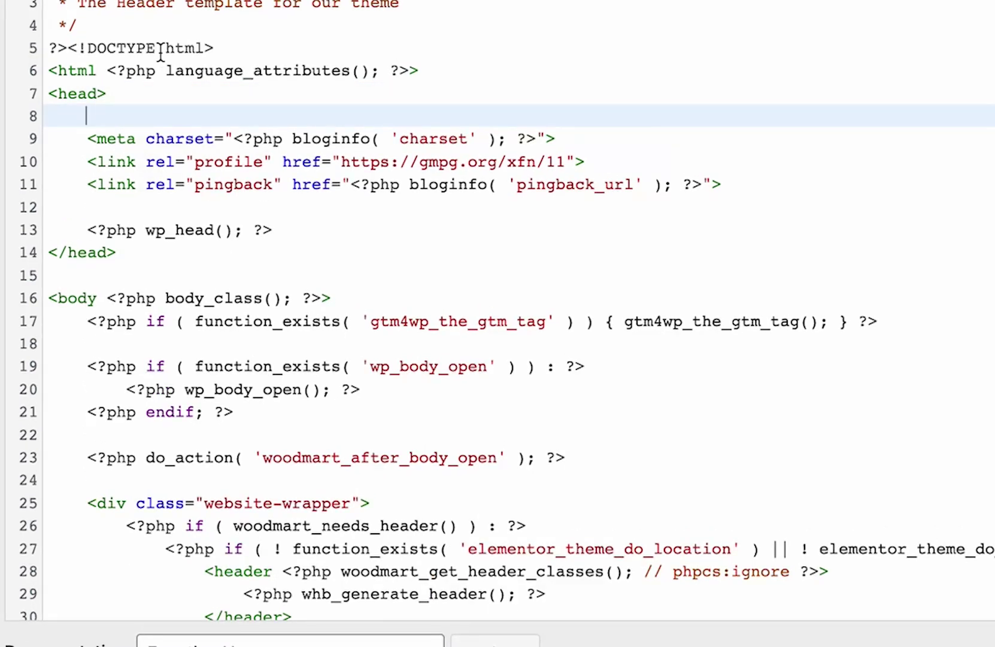
pyautogui.press('super+v')
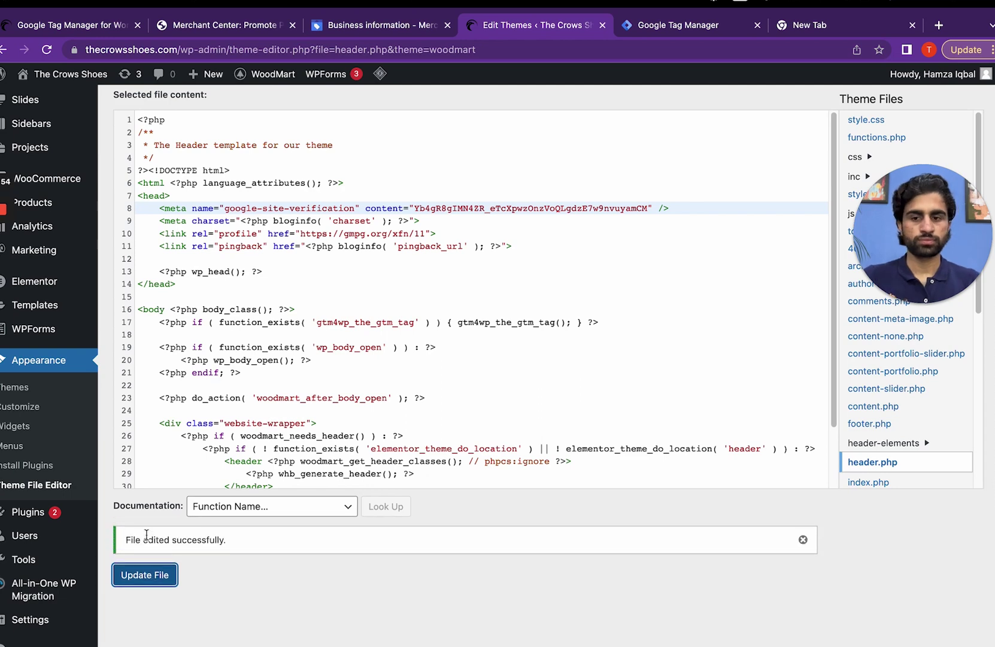
# Step: Load thecrowsshoes.com in a new browser tab
pyautogui.click(47, 49)
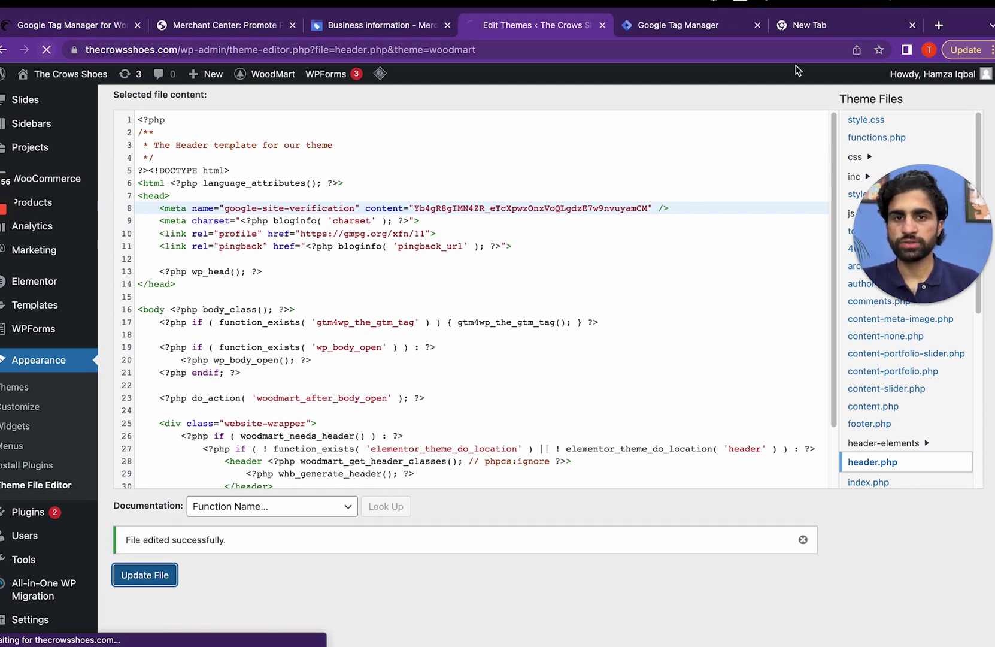
pyautogui.click(841, 31)
pyautogui.click(646, 50)
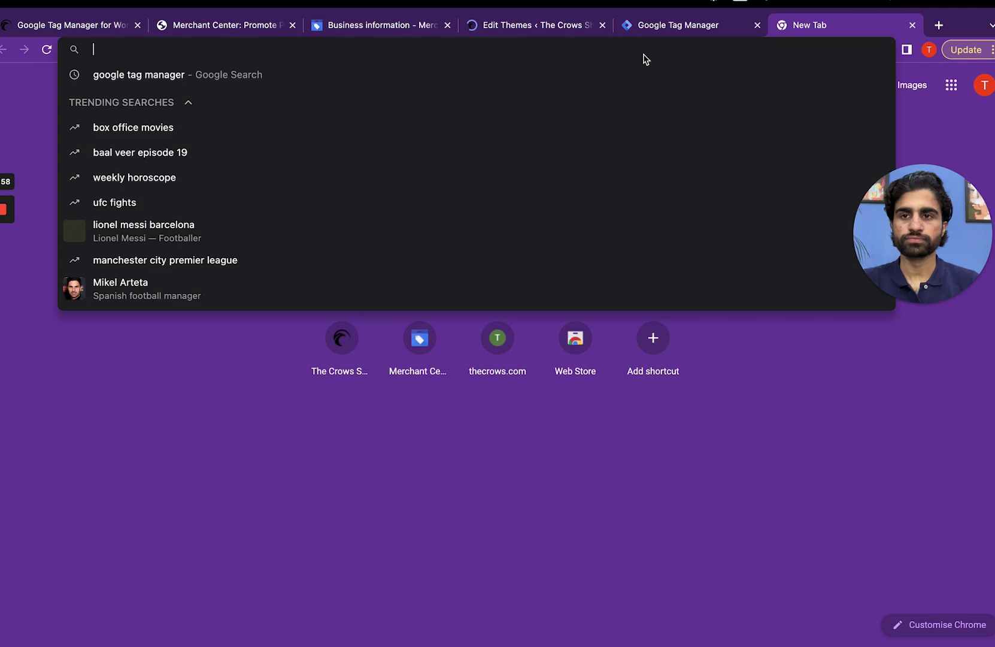
pyautogui.write('the')
pyautogui.press('Return')
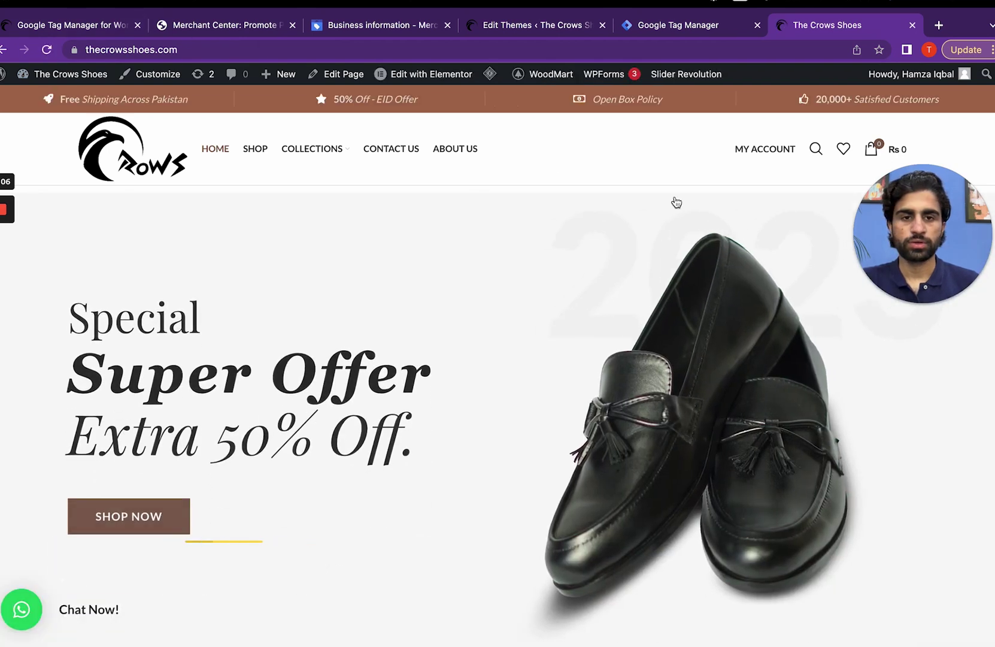
# Step: View the storefront's page source
pyautogui.rightClick(613, 180)
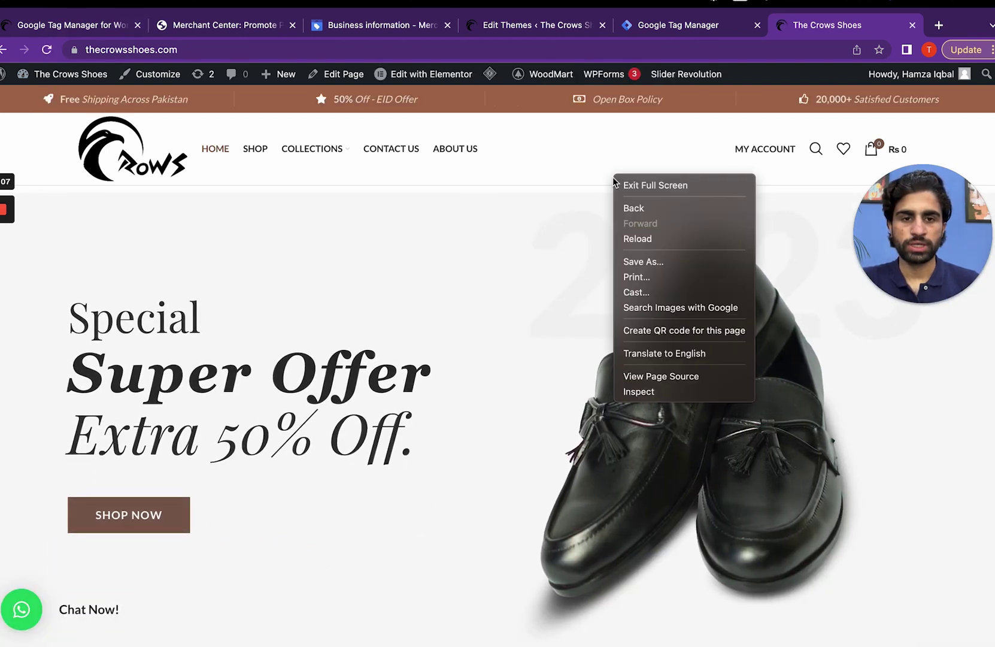
pyautogui.click(658, 392)
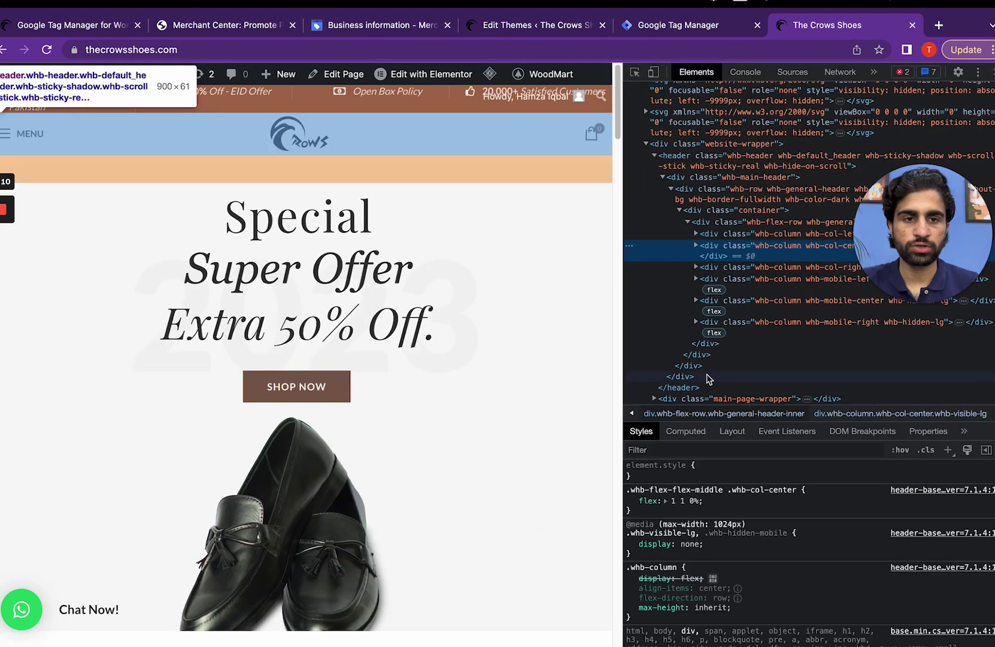
pyautogui.press('super+alt+i')
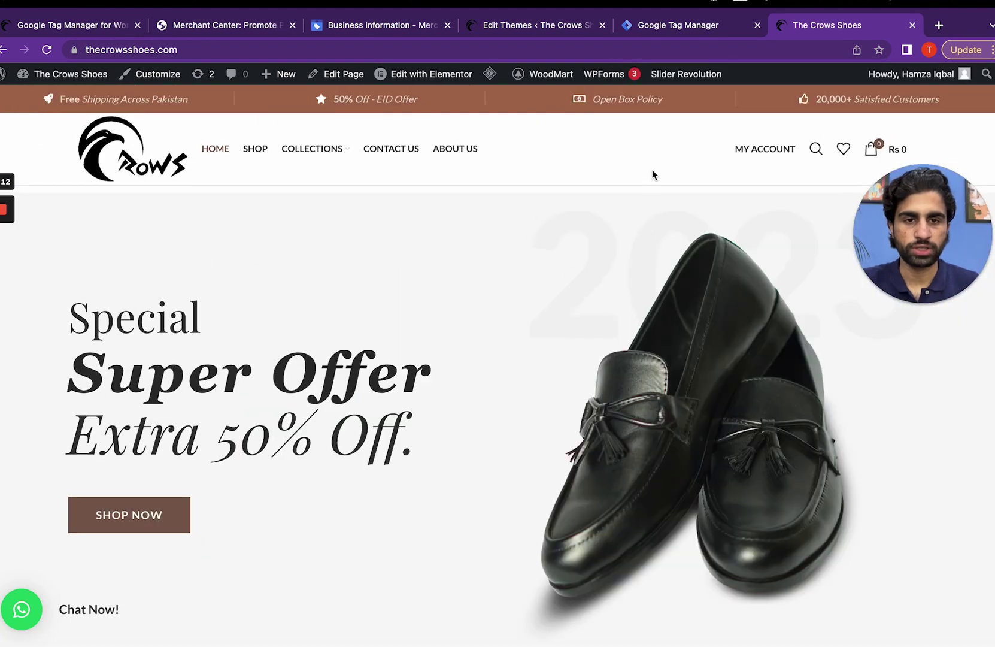
pyautogui.rightClick(652, 174)
pyautogui.click(688, 369)
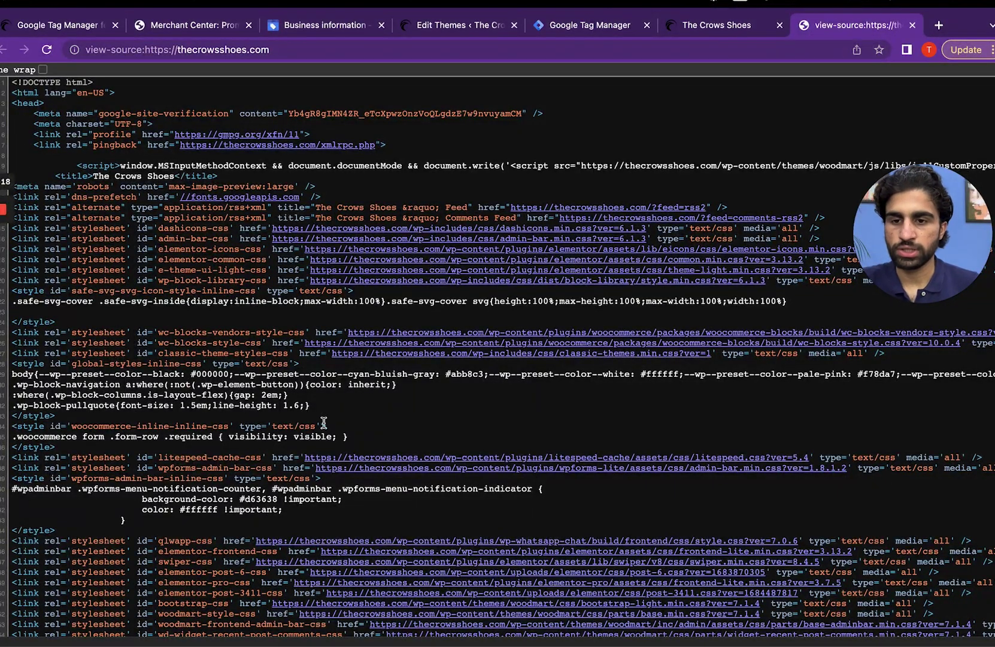
# Step: Find <head> in the source and check the google-site-verification line against Merchant Center's tag
pyautogui.press('super+f')
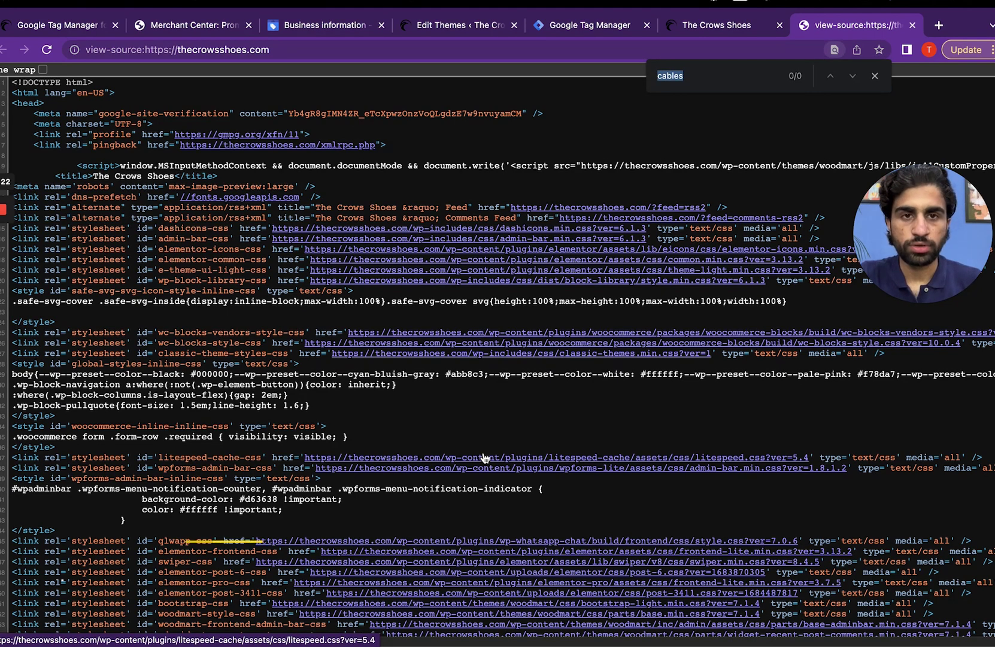
pyautogui.write('<hea')
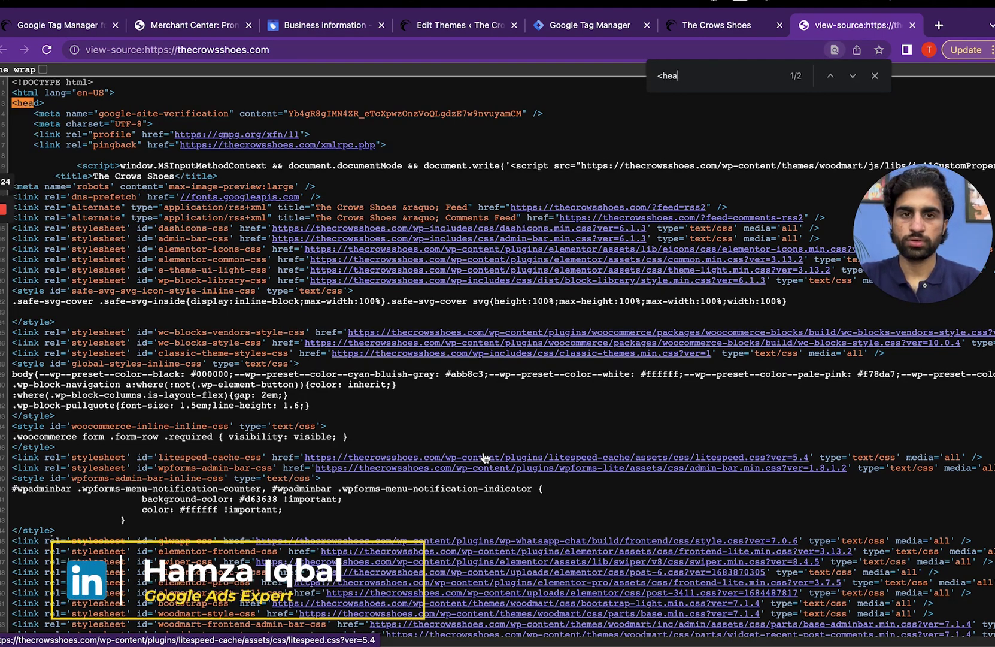
pyautogui.write('d')
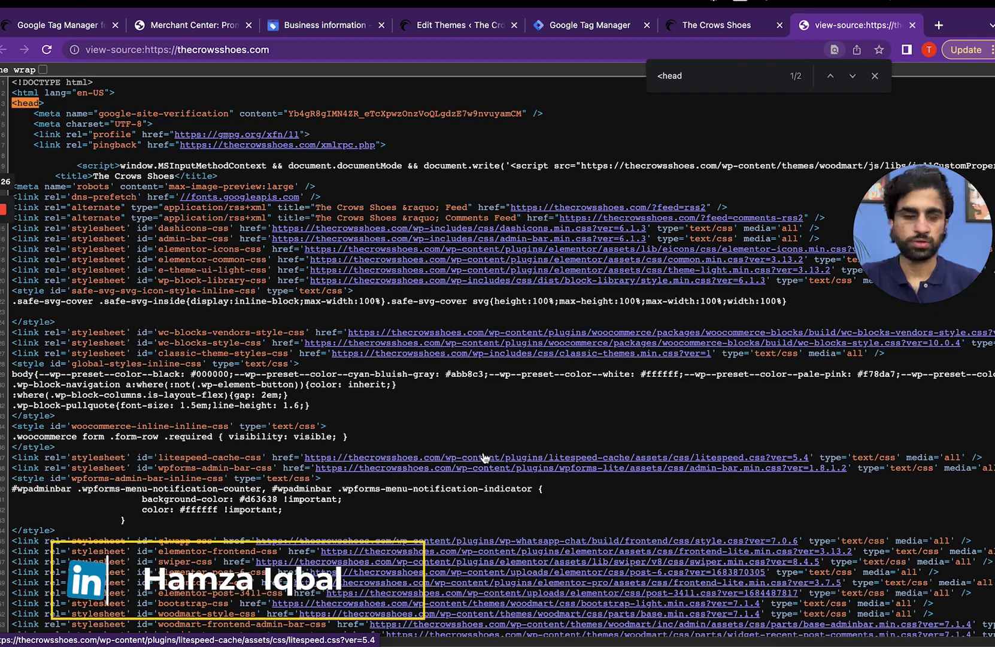
pyautogui.write('>')
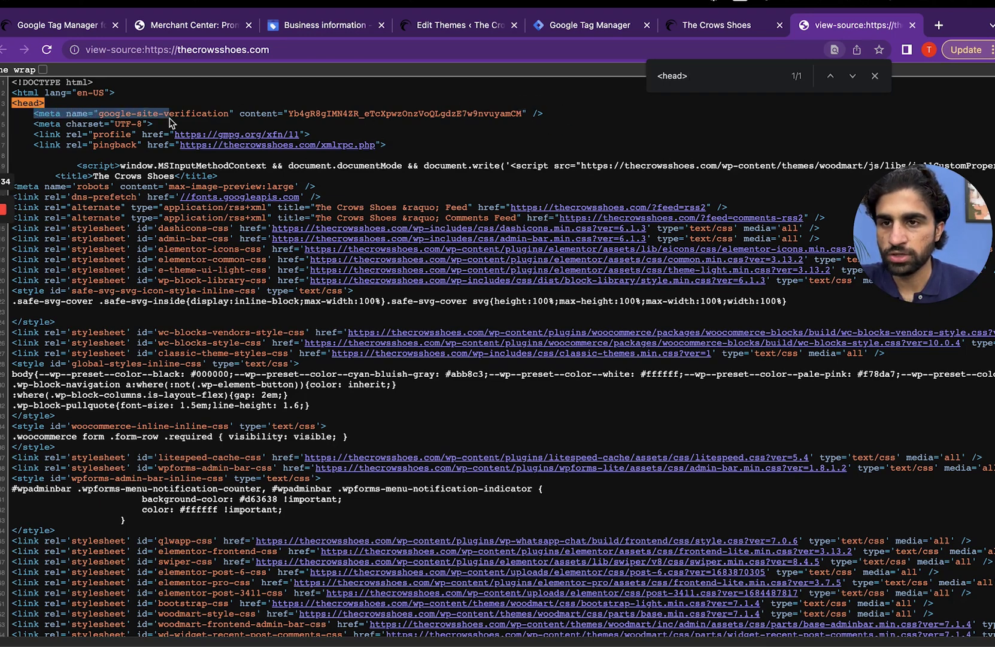
pyautogui.moveTo(170, 119); pyautogui.dragTo(417, 125)
pyautogui.moveTo(549, 125)
pyautogui.mouseDown()
pyautogui.moveTo(558, 119)
pyautogui.moveTo(536, 114)
pyautogui.mouseUp()
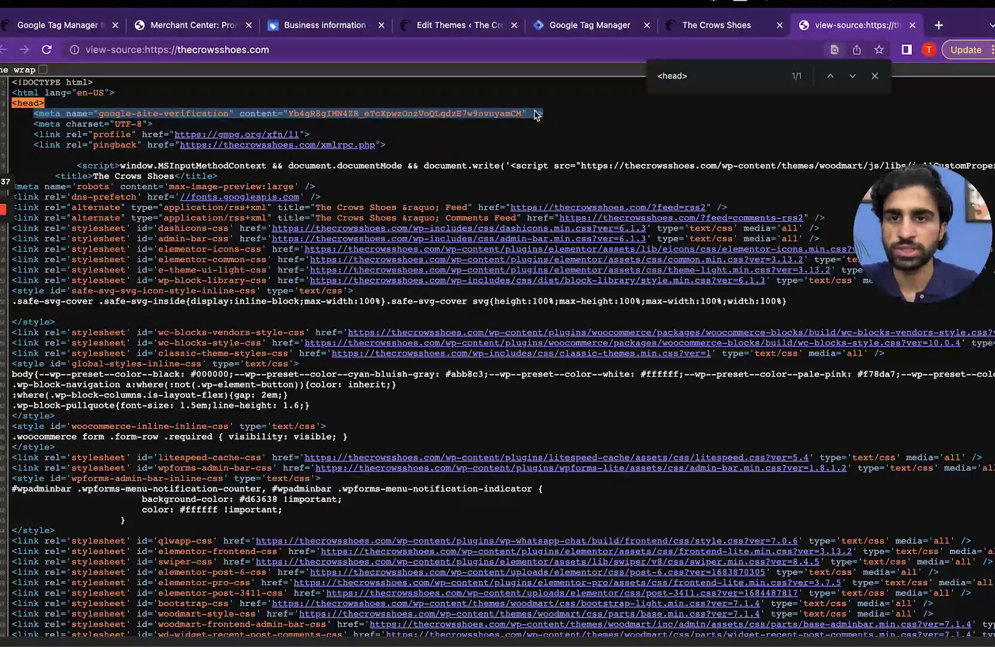
pyautogui.click(298, 27)
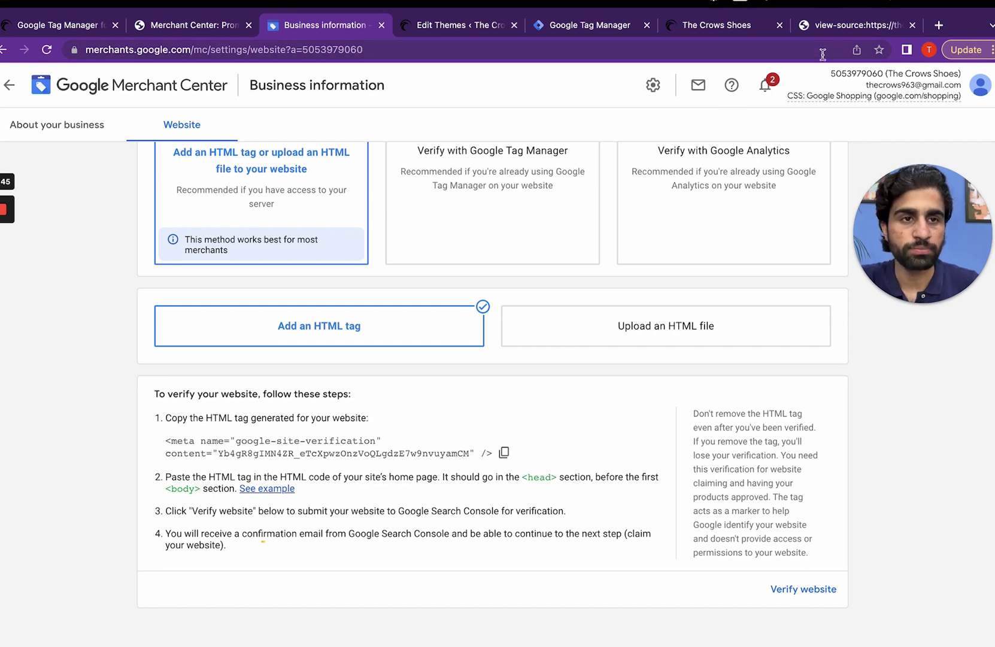
pyautogui.click(850, 25)
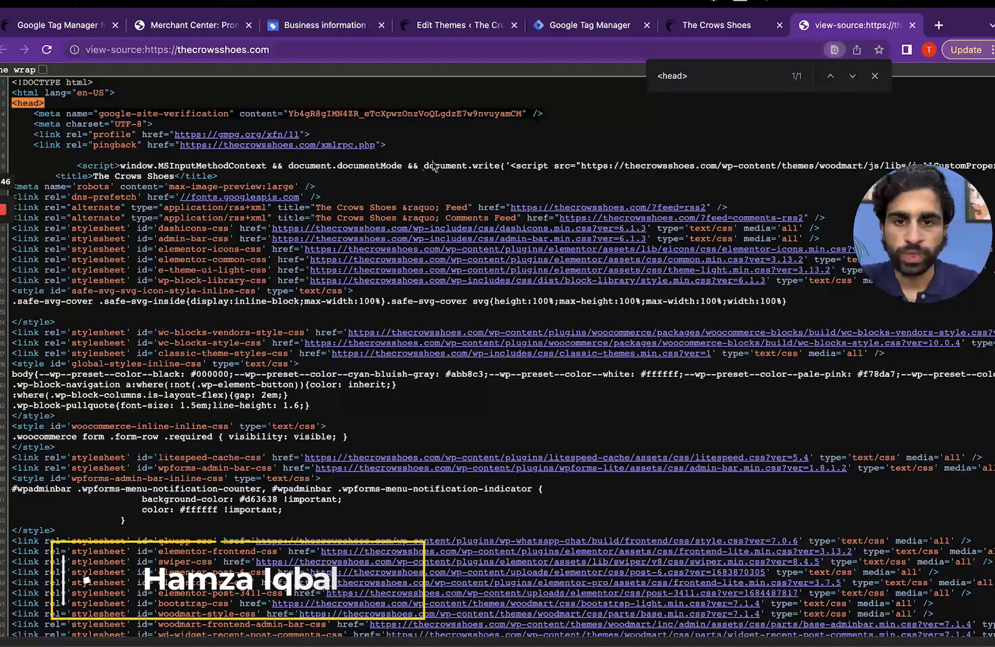
pyautogui.tripleClick(502, 114)
pyautogui.click(573, 124)
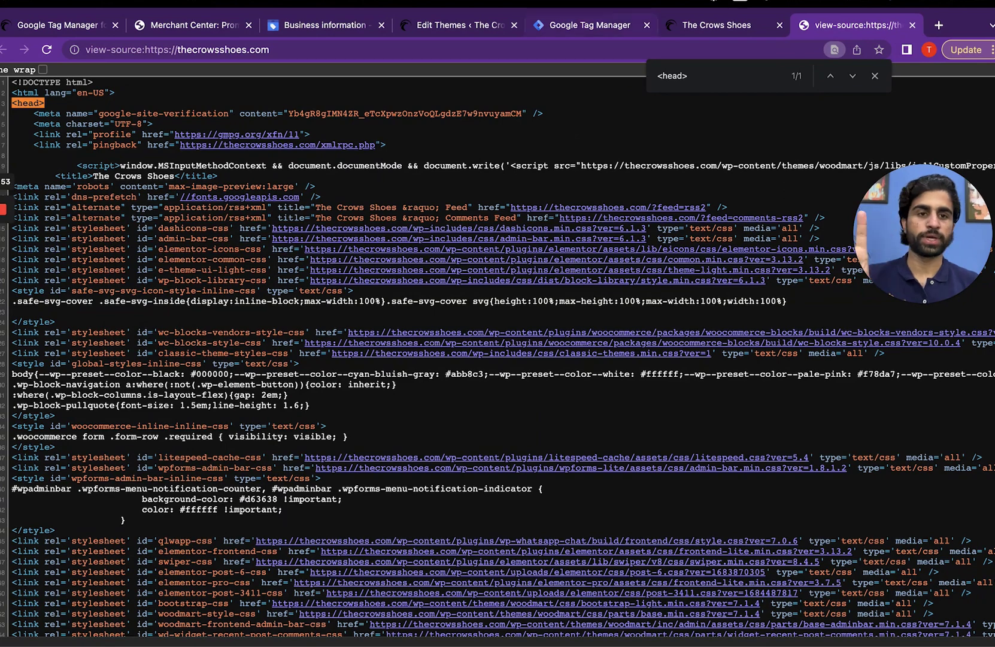
pyautogui.click(874, 76)
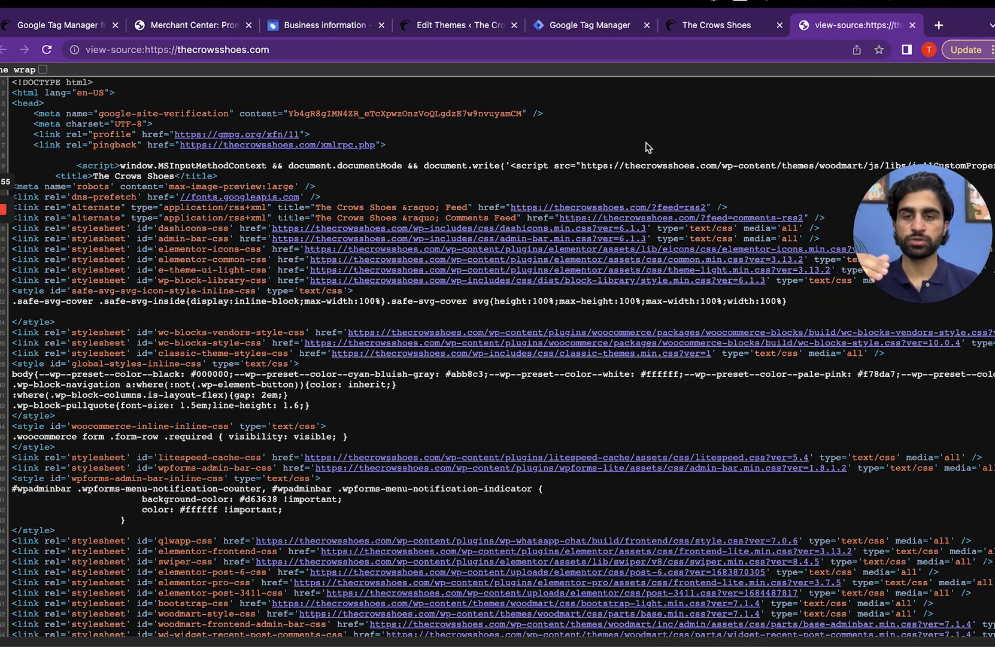
# Step: Verify thecrowsshoes.com in Merchant Center, then claim the verified website
pyautogui.click(311, 22)
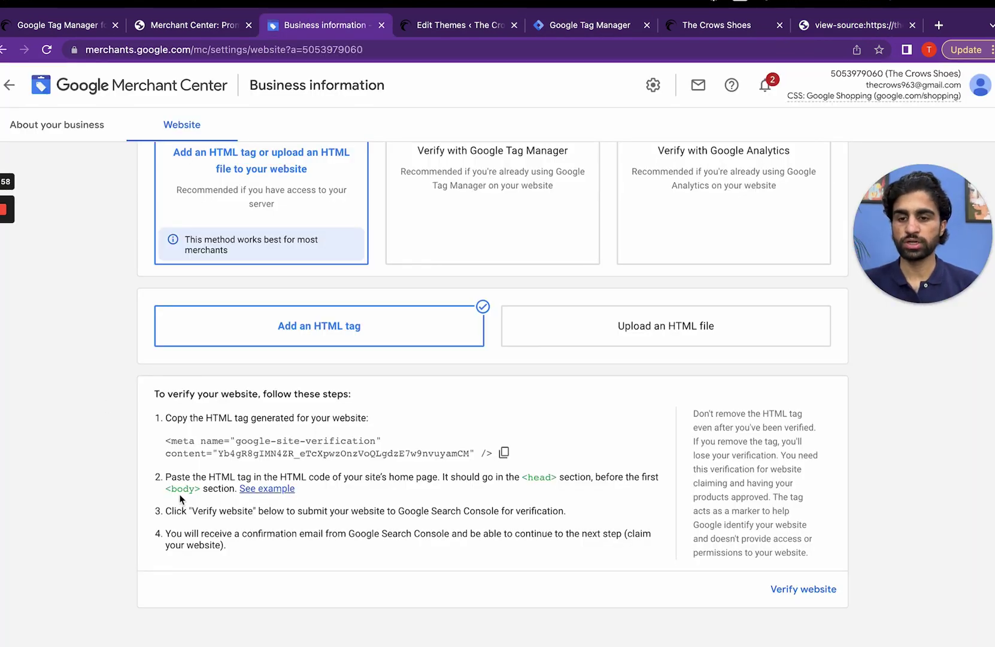
pyautogui.click(801, 590)
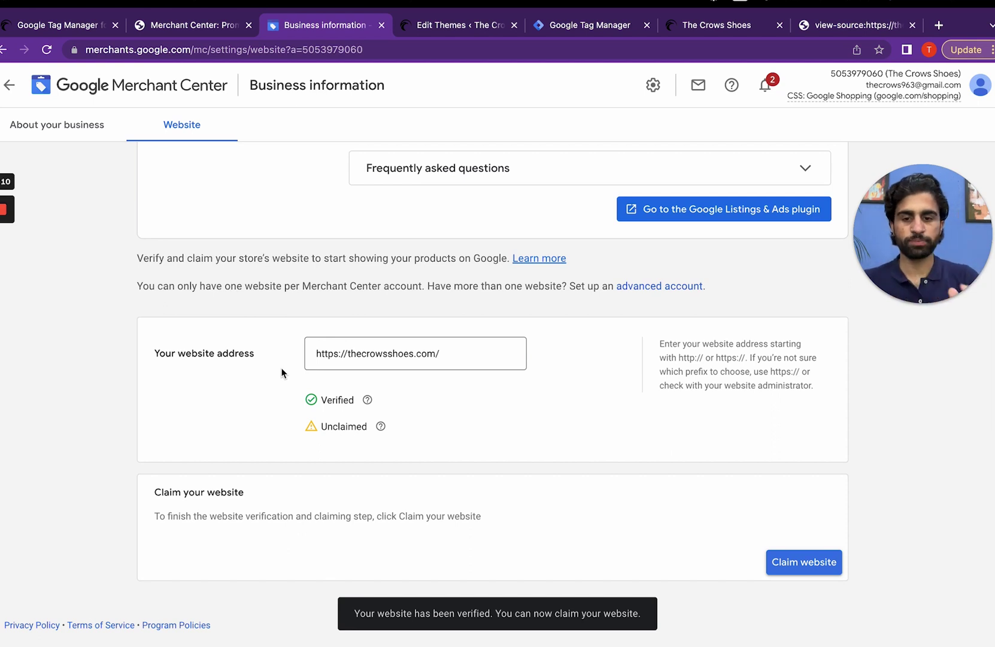
pyautogui.click(805, 563)
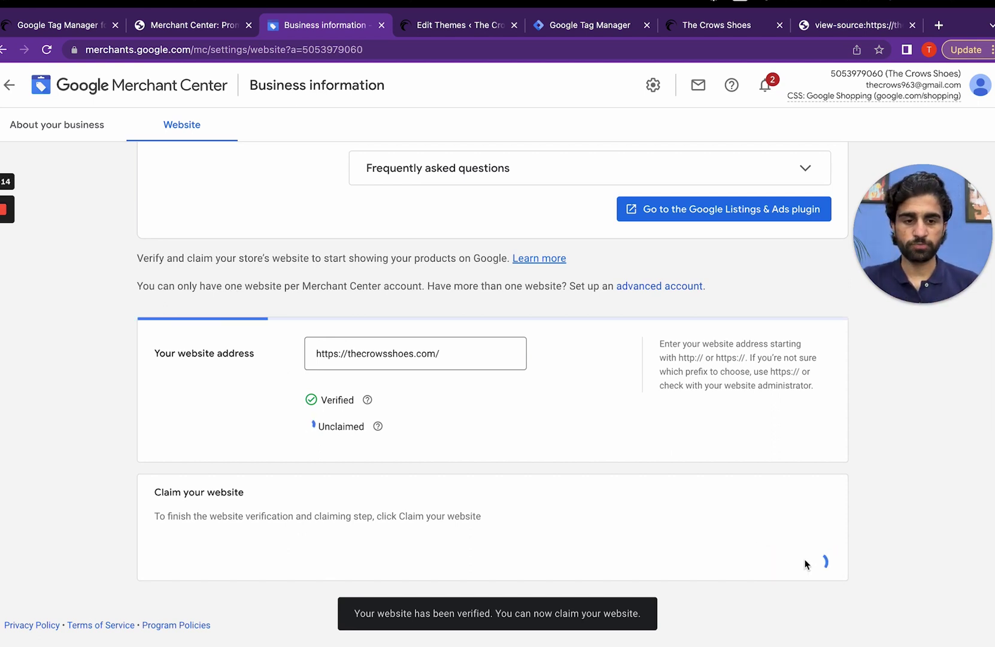